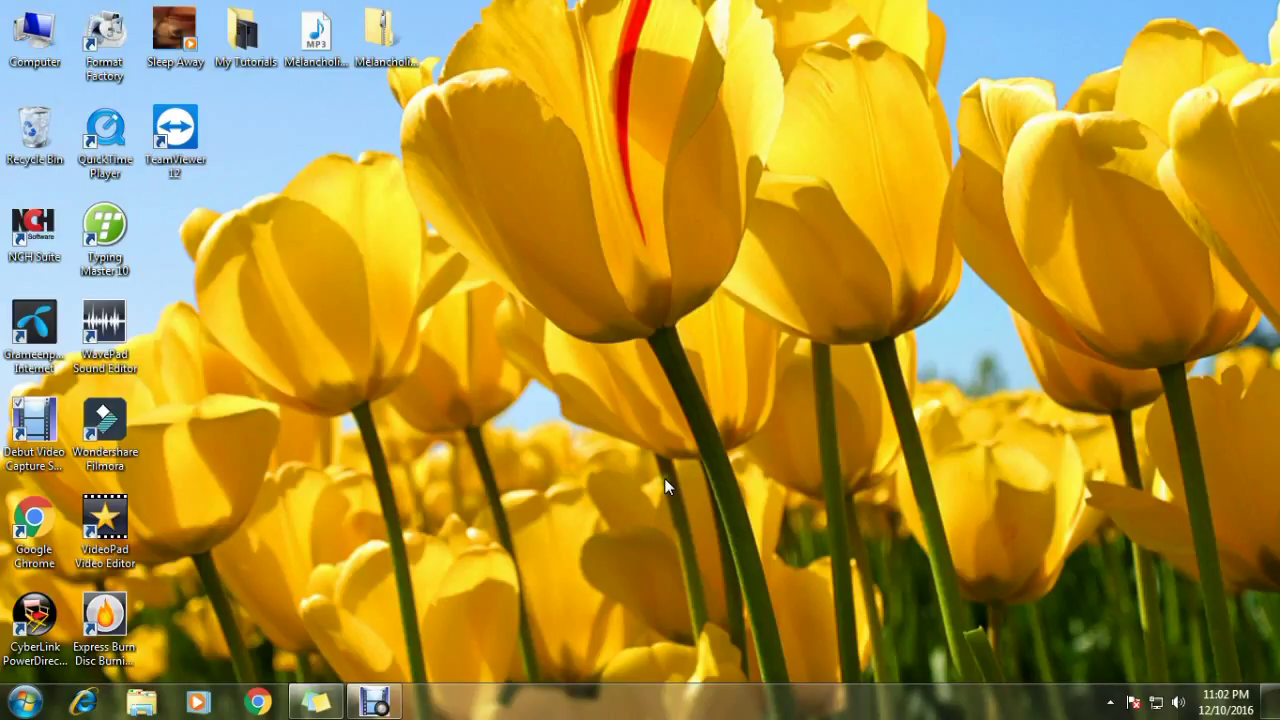
# - Open the Control Panel's list of installed programs for uninstalling or changing a program
pyautogui.click(24, 704)
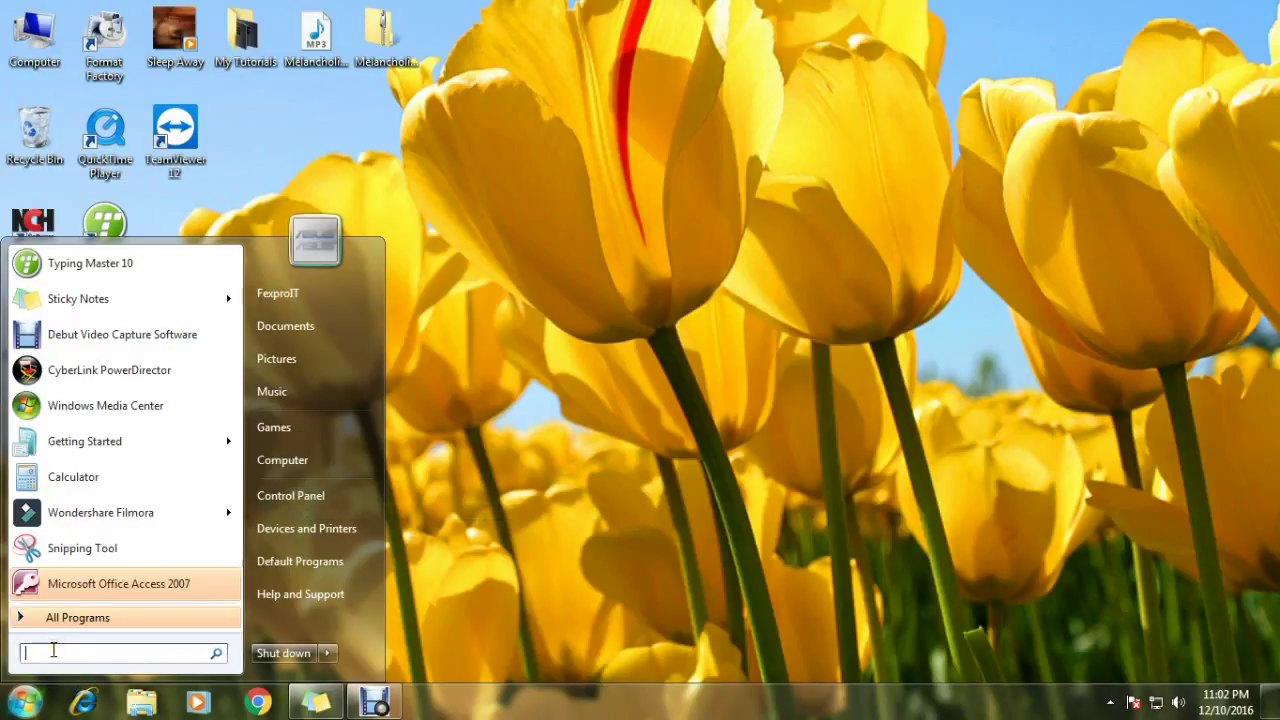
pyautogui.click(289, 496)
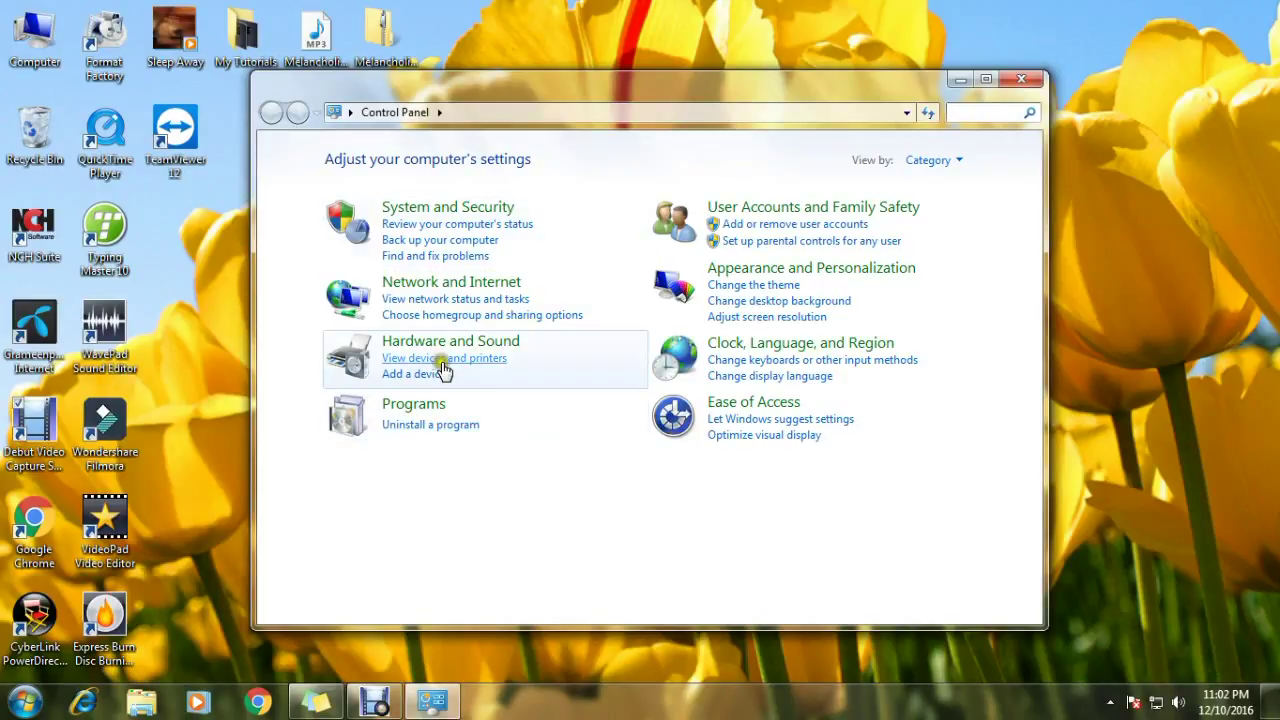
pyautogui.click(407, 413)
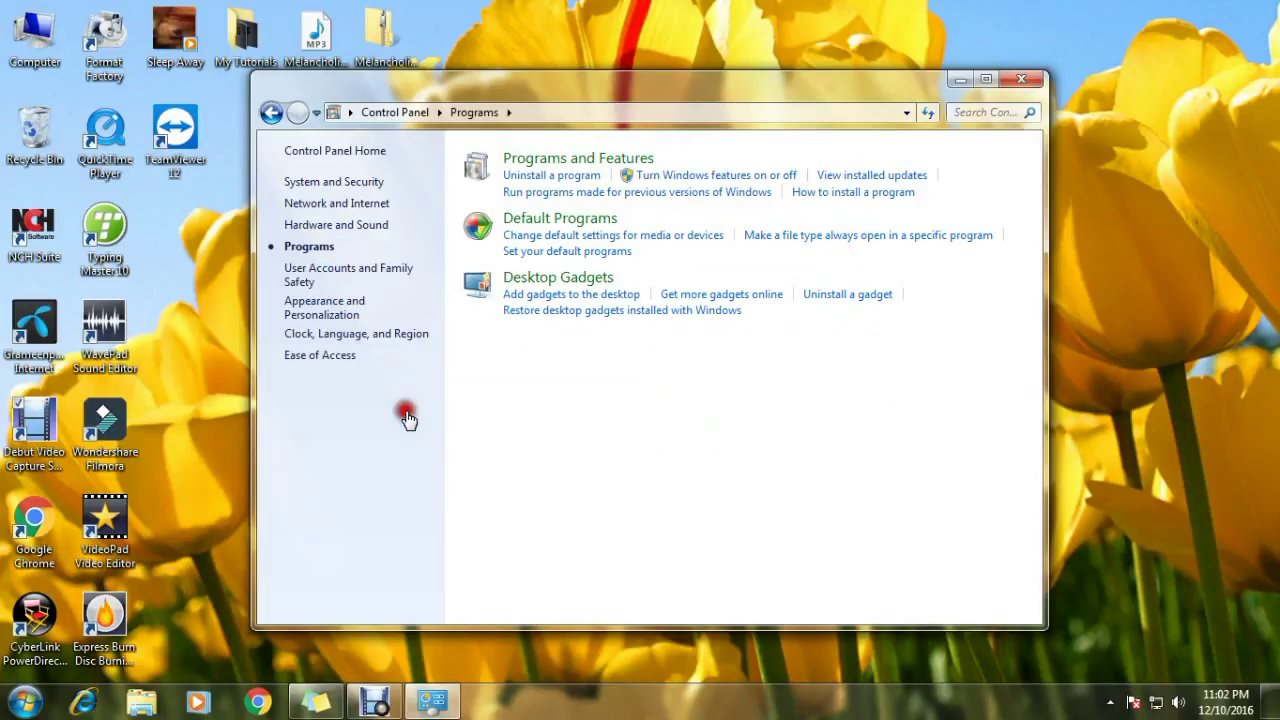
pyautogui.click(541, 177)
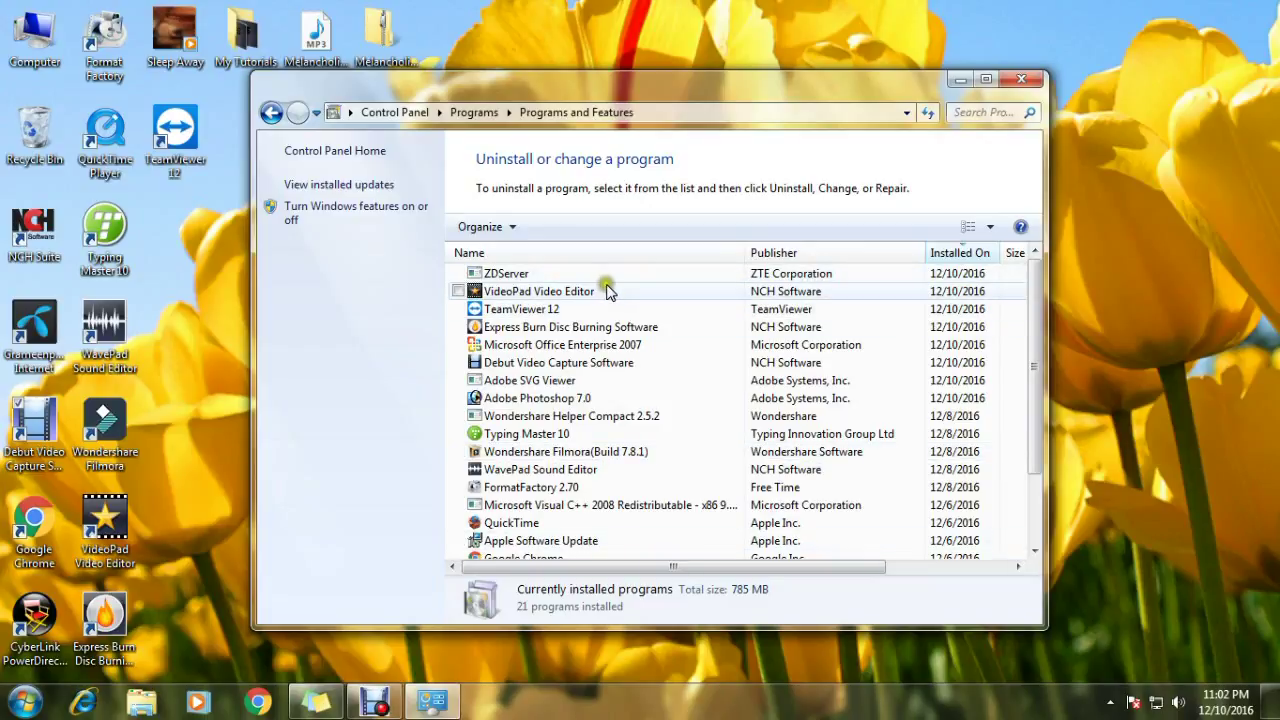
# - Find VideoPad Video Editor among the installed programs and launch its uninstaller
pyautogui.scroll(-2, 615, 336)
pyautogui.scroll(2, 620, 323)
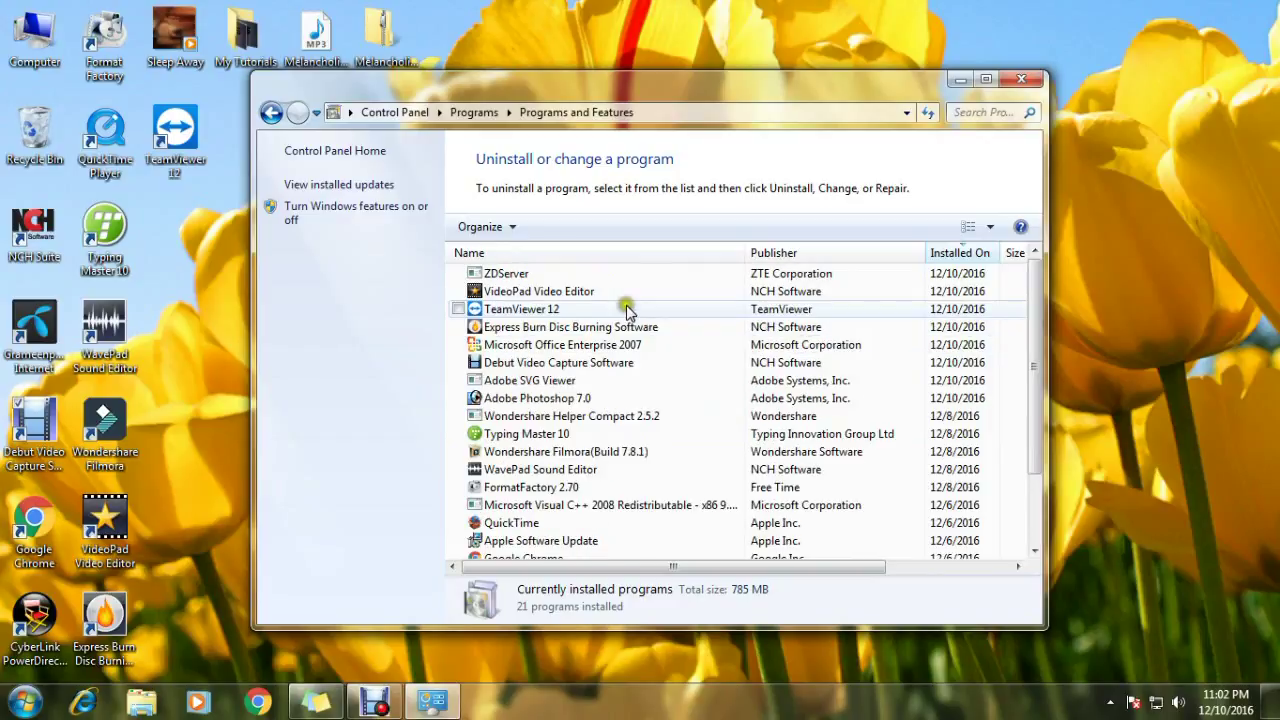
pyautogui.click(550, 292)
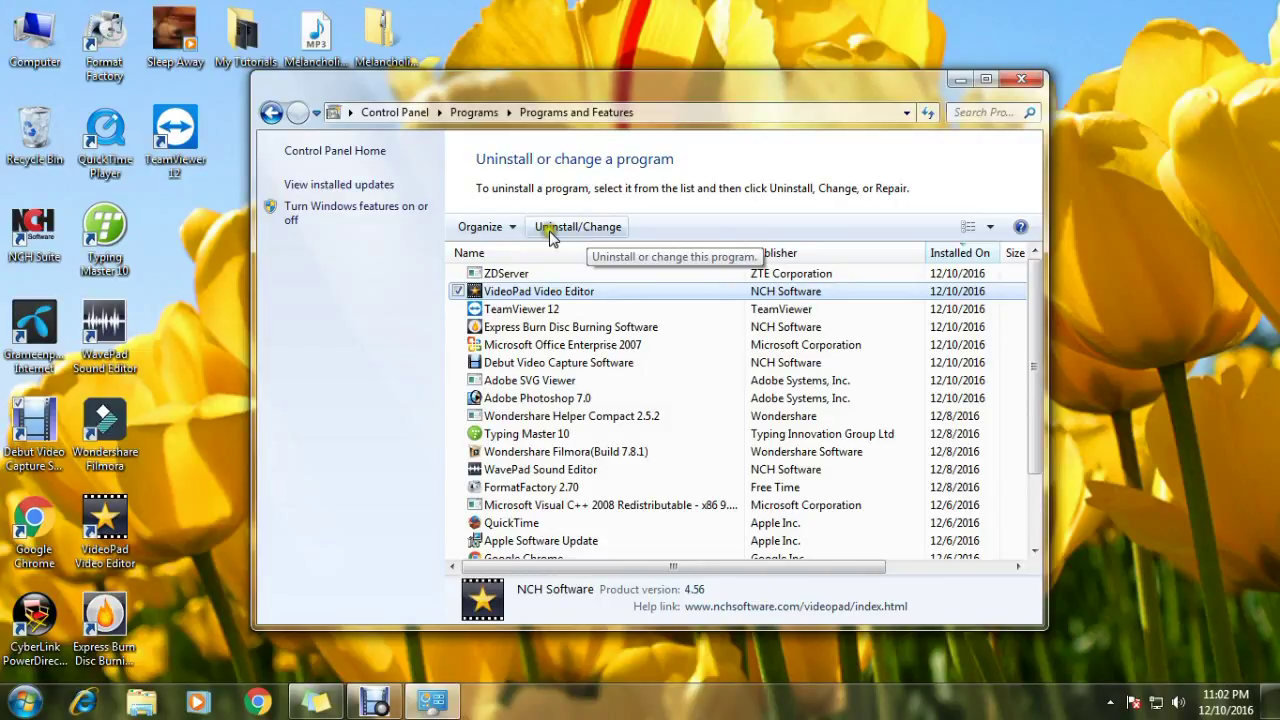
pyautogui.click(581, 240)
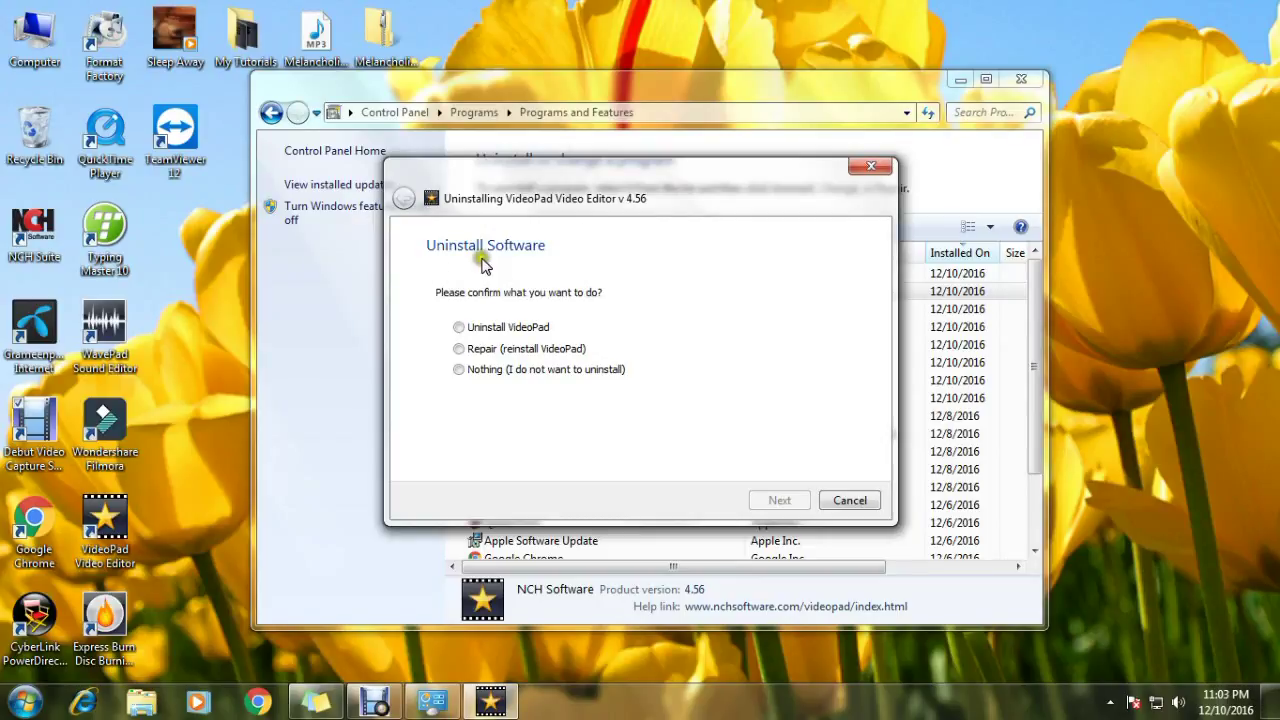
# - Choose to uninstall VideoPad and also delete the data files created with it
pyautogui.click(457, 328)
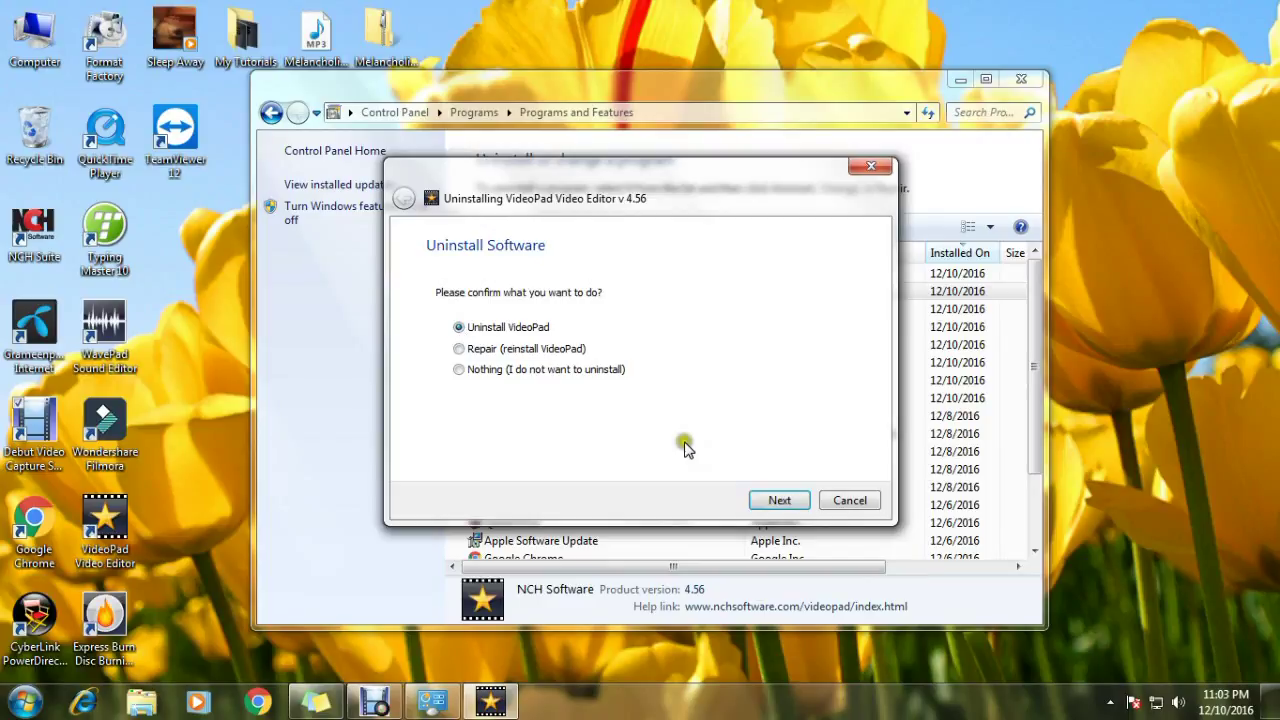
pyautogui.click(779, 501)
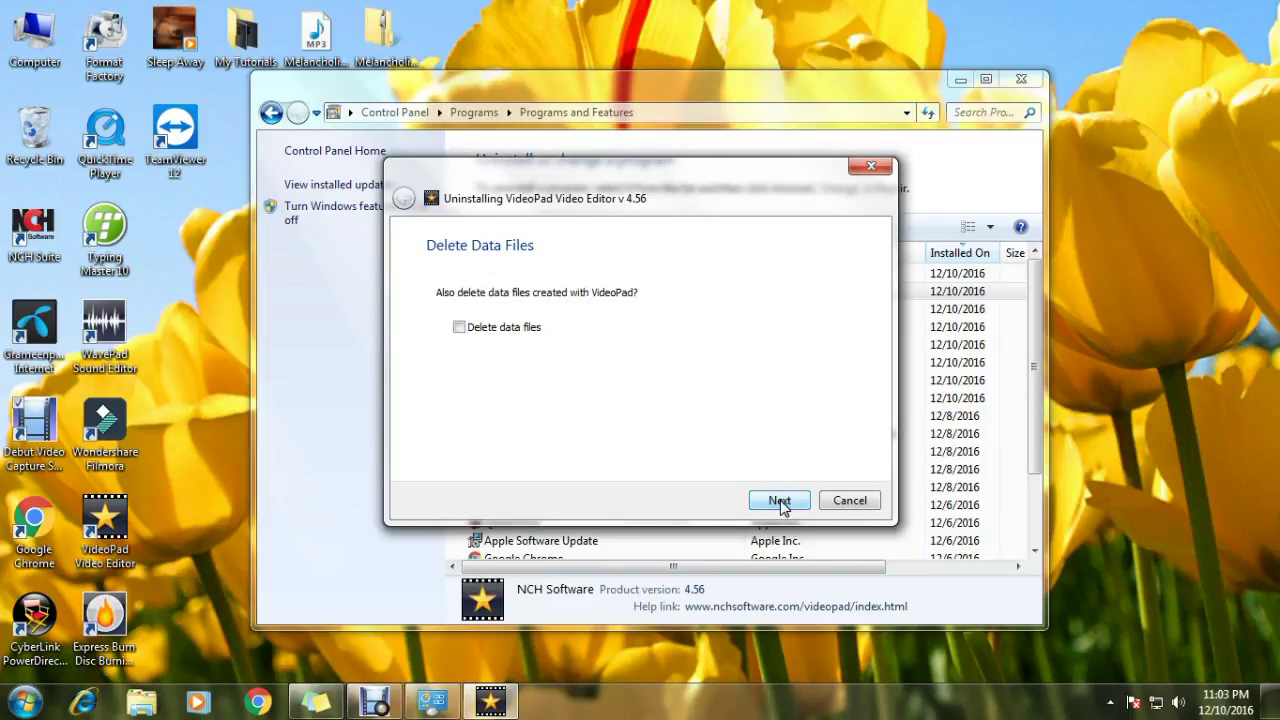
pyautogui.click(460, 329)
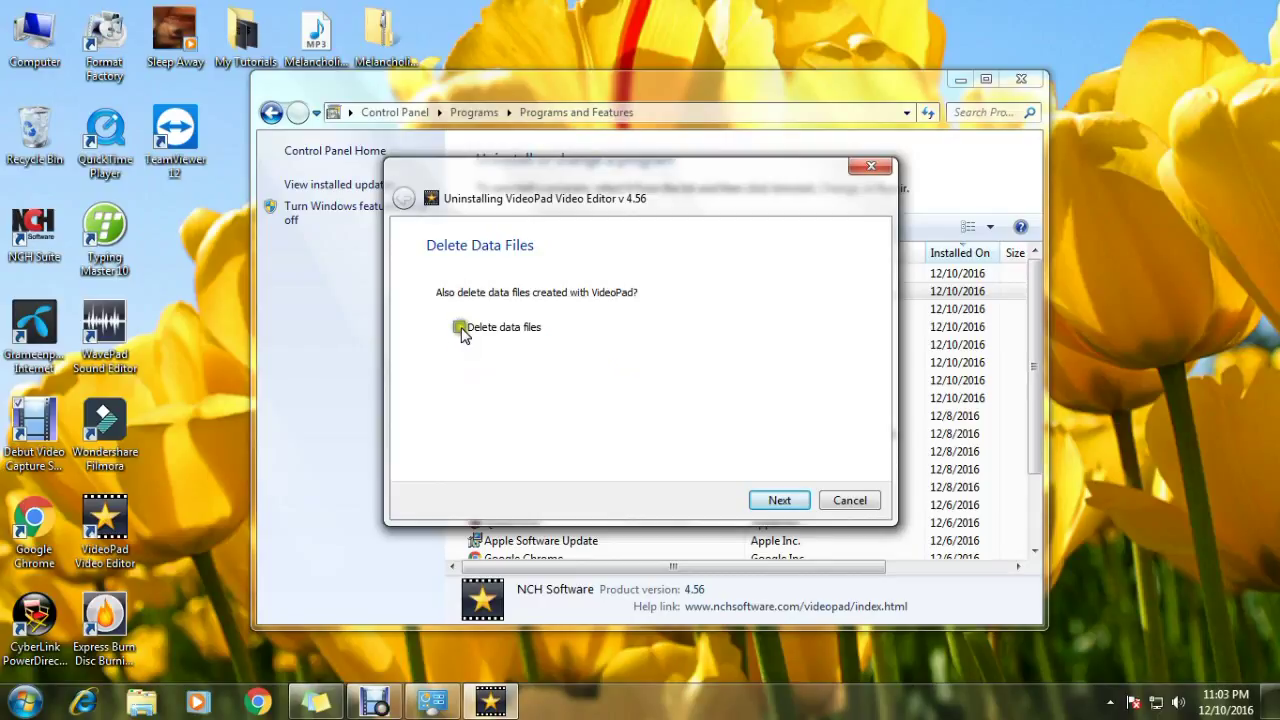
pyautogui.click(781, 499)
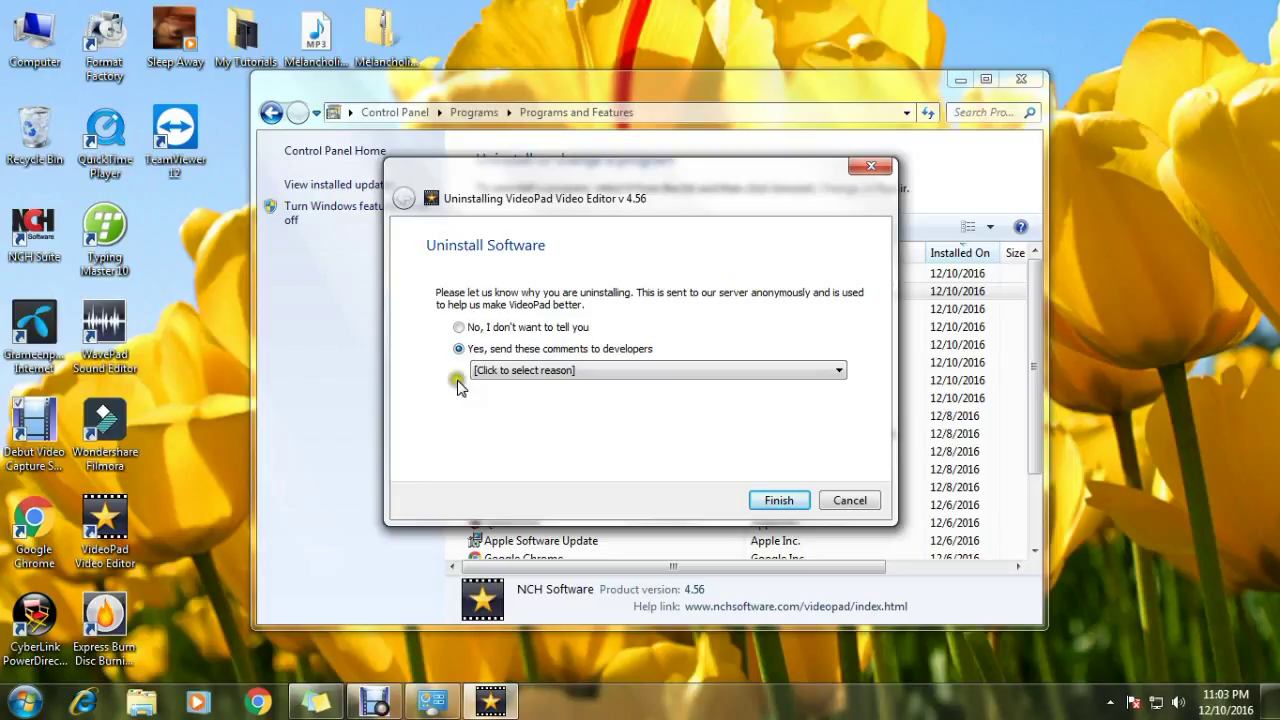
# - Decline to give a reason for uninstalling, finish the VideoPad removal and close the completion notice
pyautogui.click(459, 328)
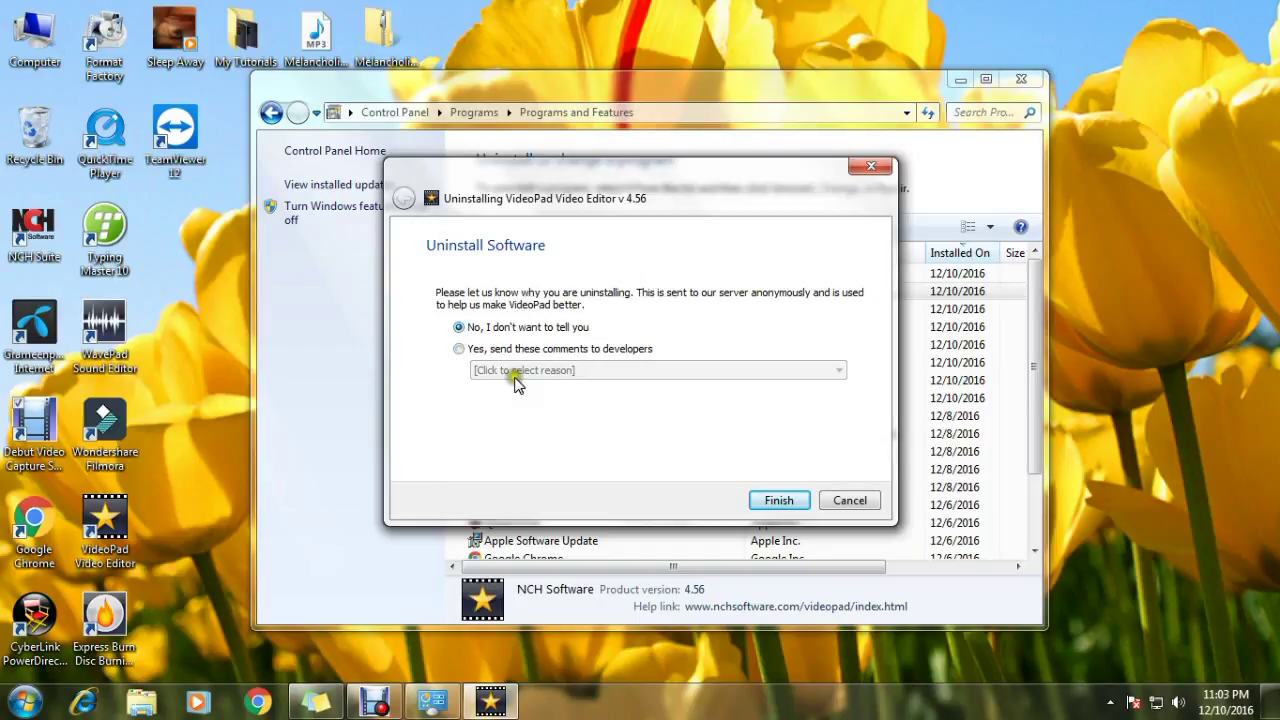
pyautogui.click(778, 500)
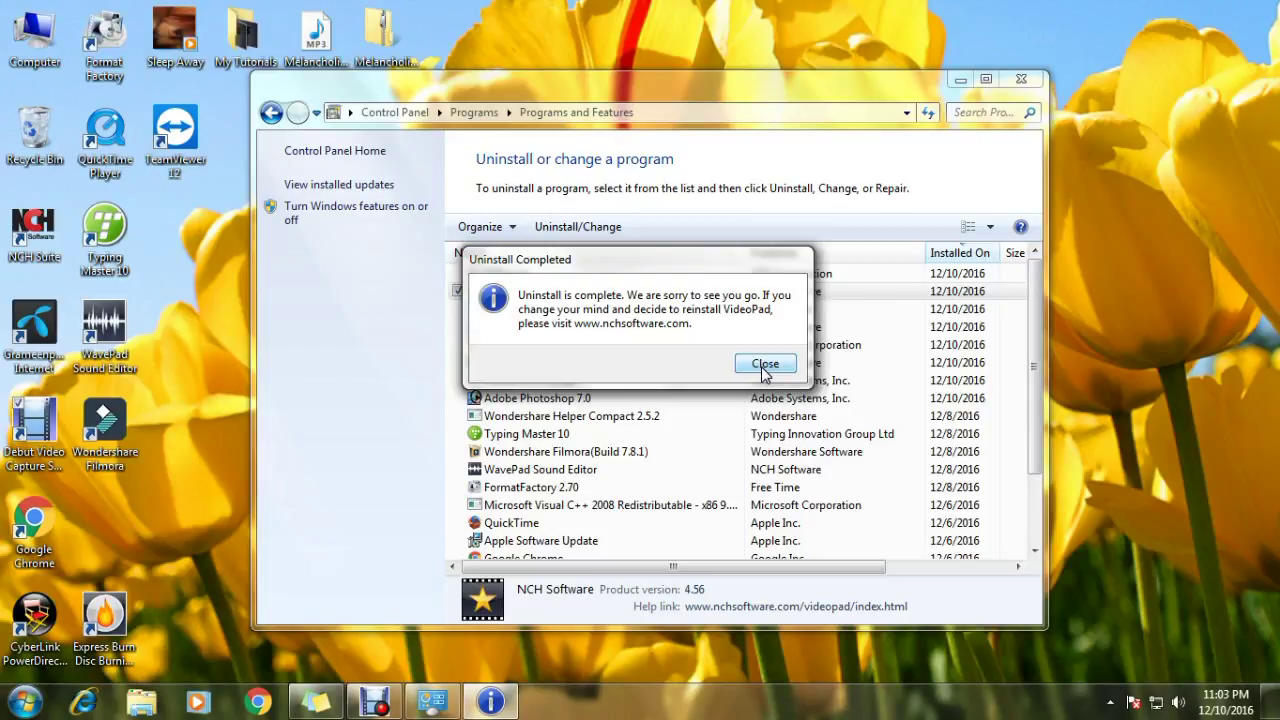
pyautogui.click(765, 366)
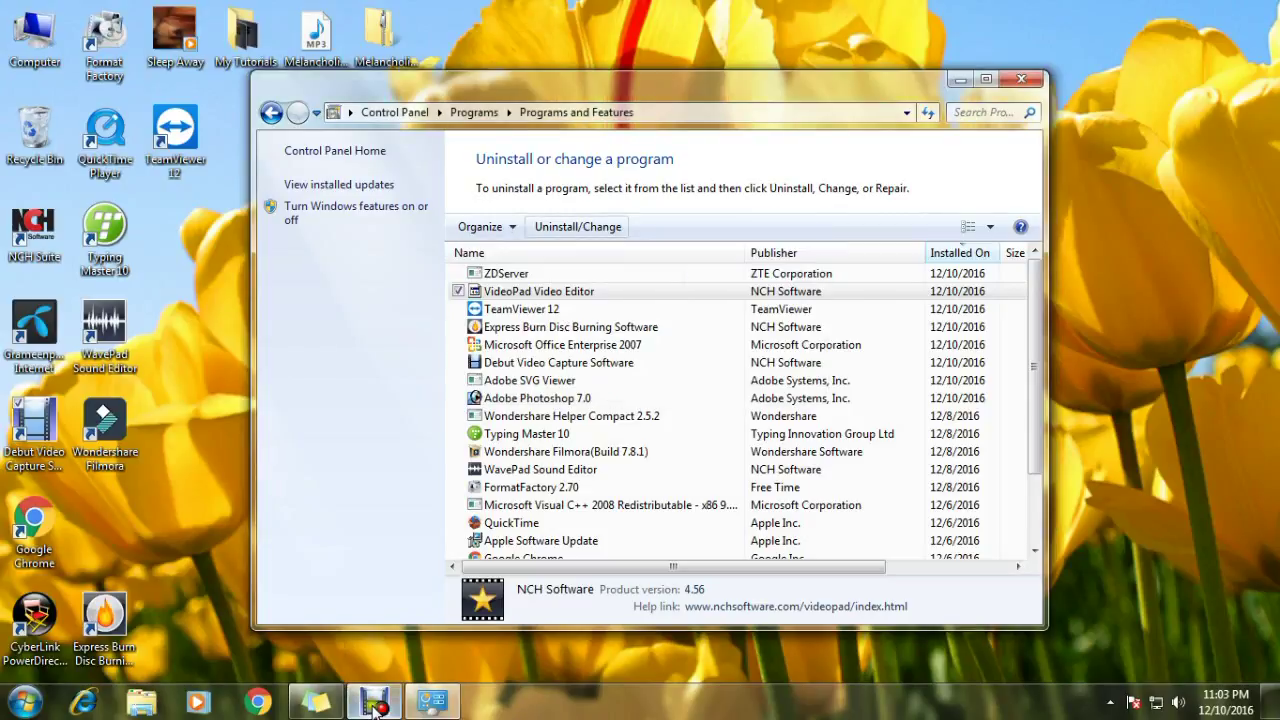
pyautogui.click(374, 703)
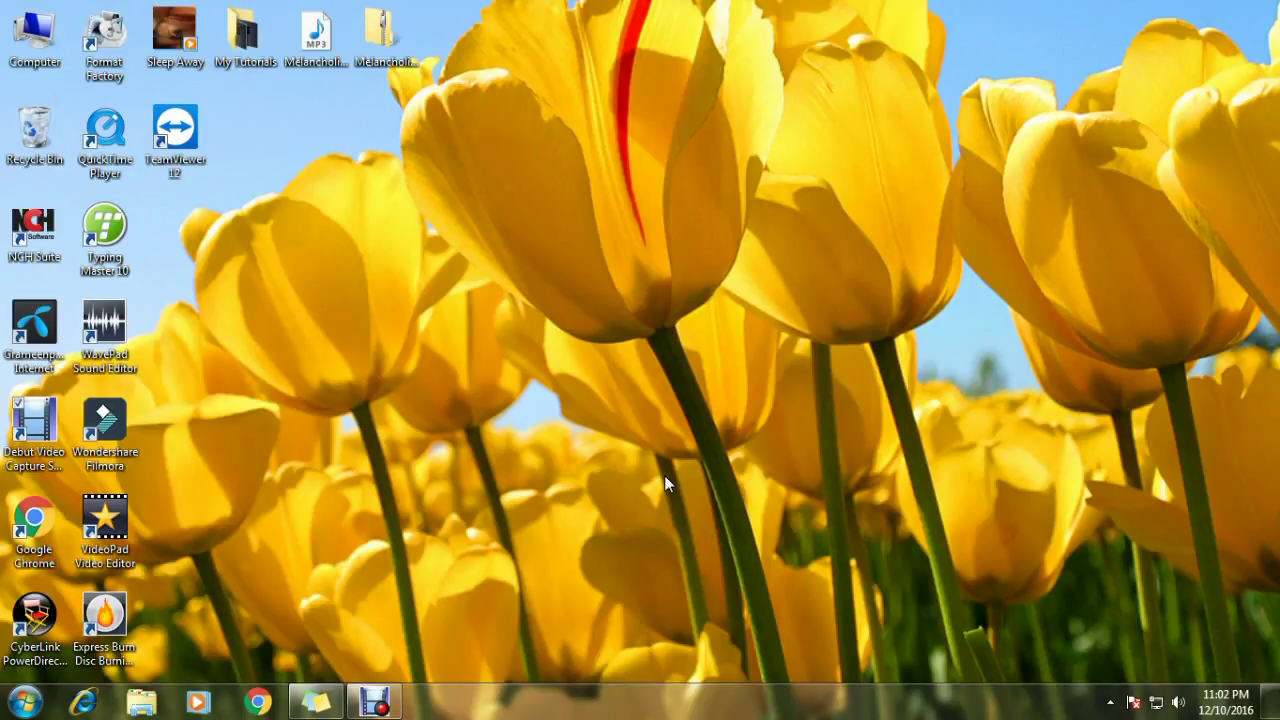
# - Open the list of installed programs through the Control Panel's Programs category
pyautogui.click(24, 706)
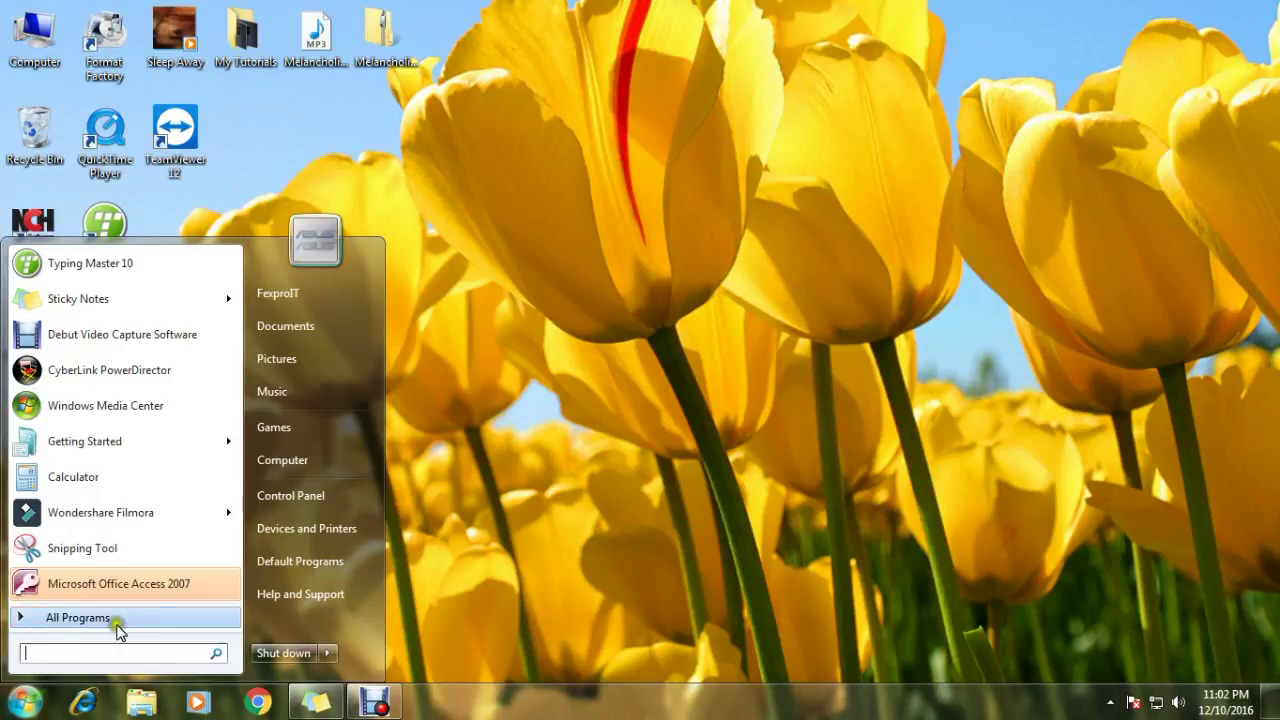
pyautogui.click(287, 490)
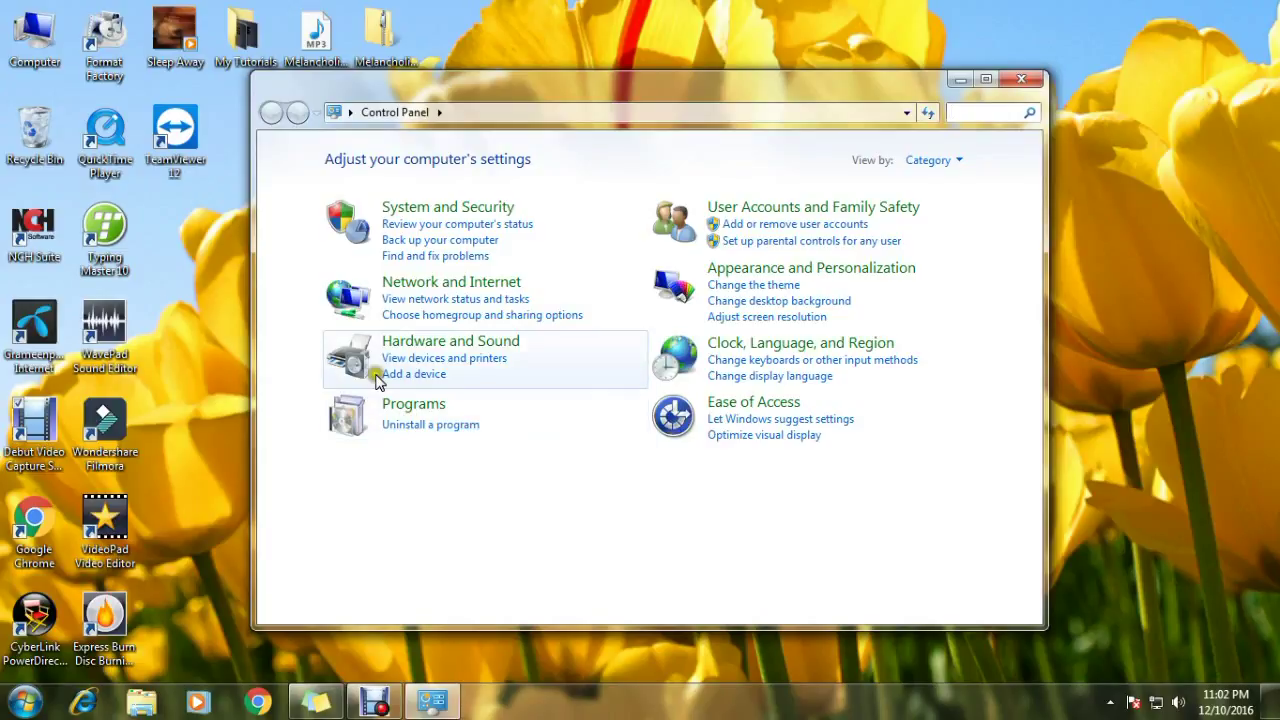
pyautogui.click(408, 418)
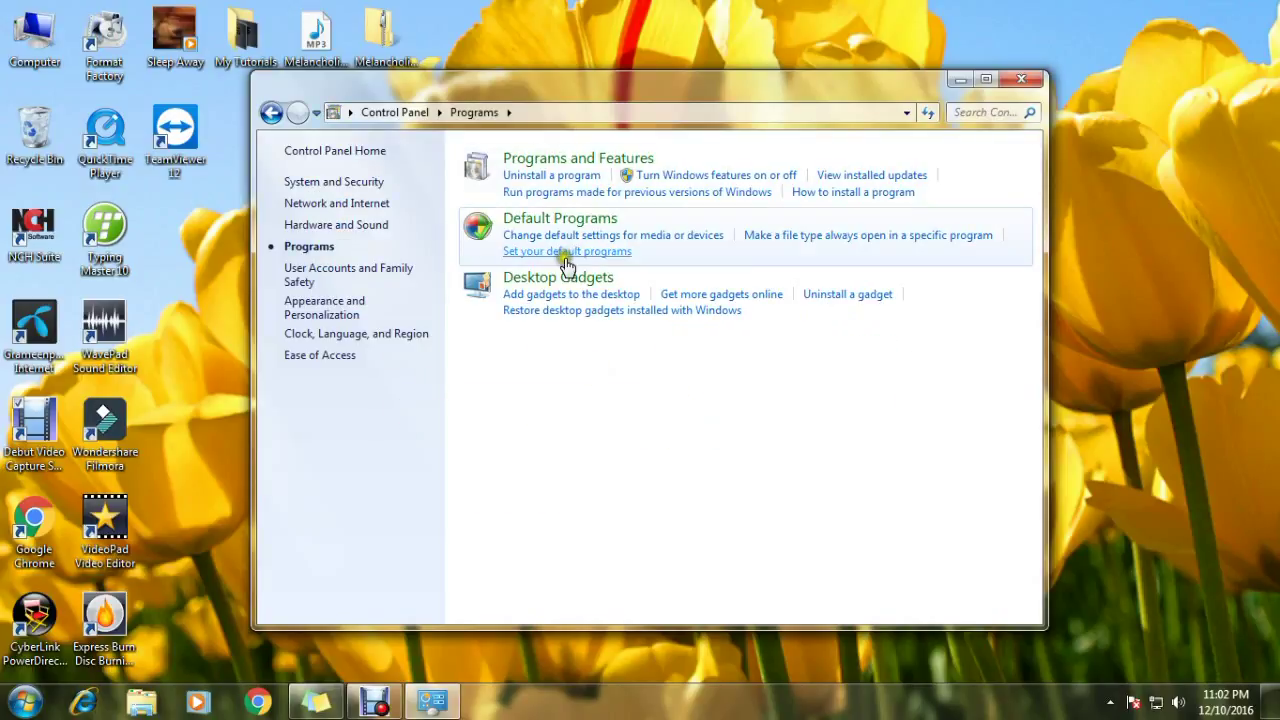
pyautogui.click(540, 176)
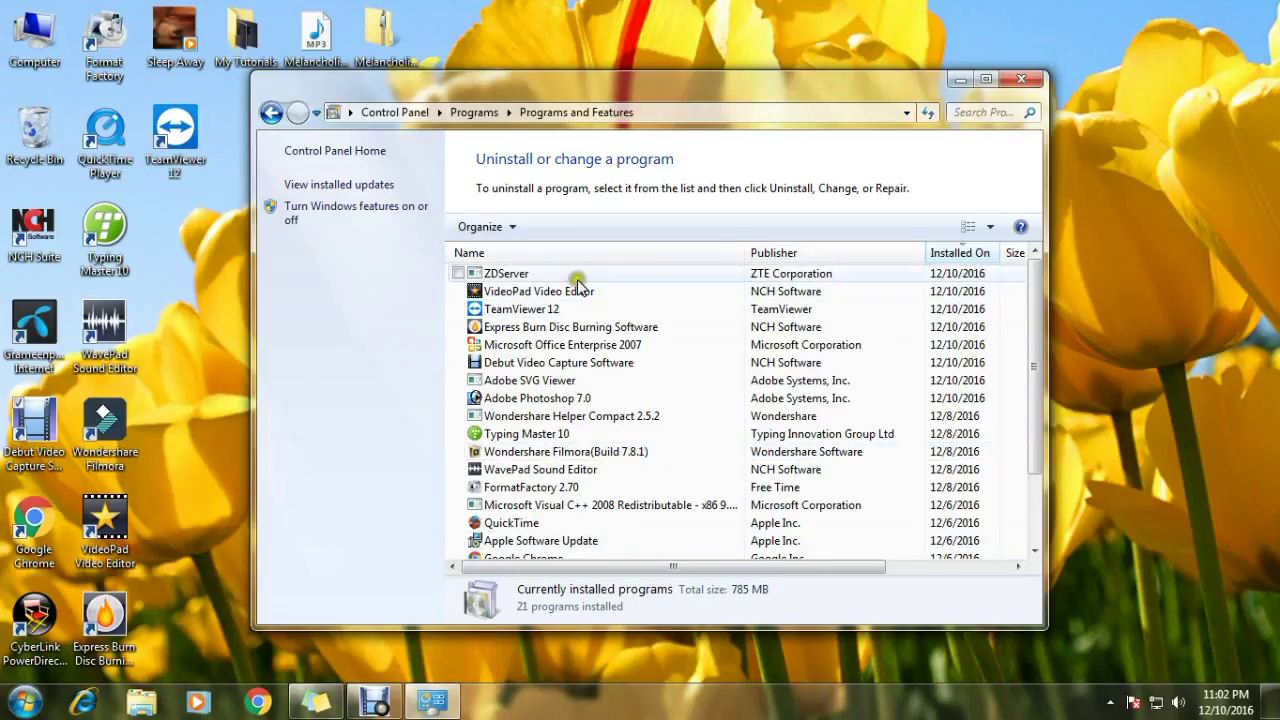
# - Locate VideoPad Video Editor in the installed programs and start its uninstall wizard
pyautogui.scroll(-2, 613, 335)
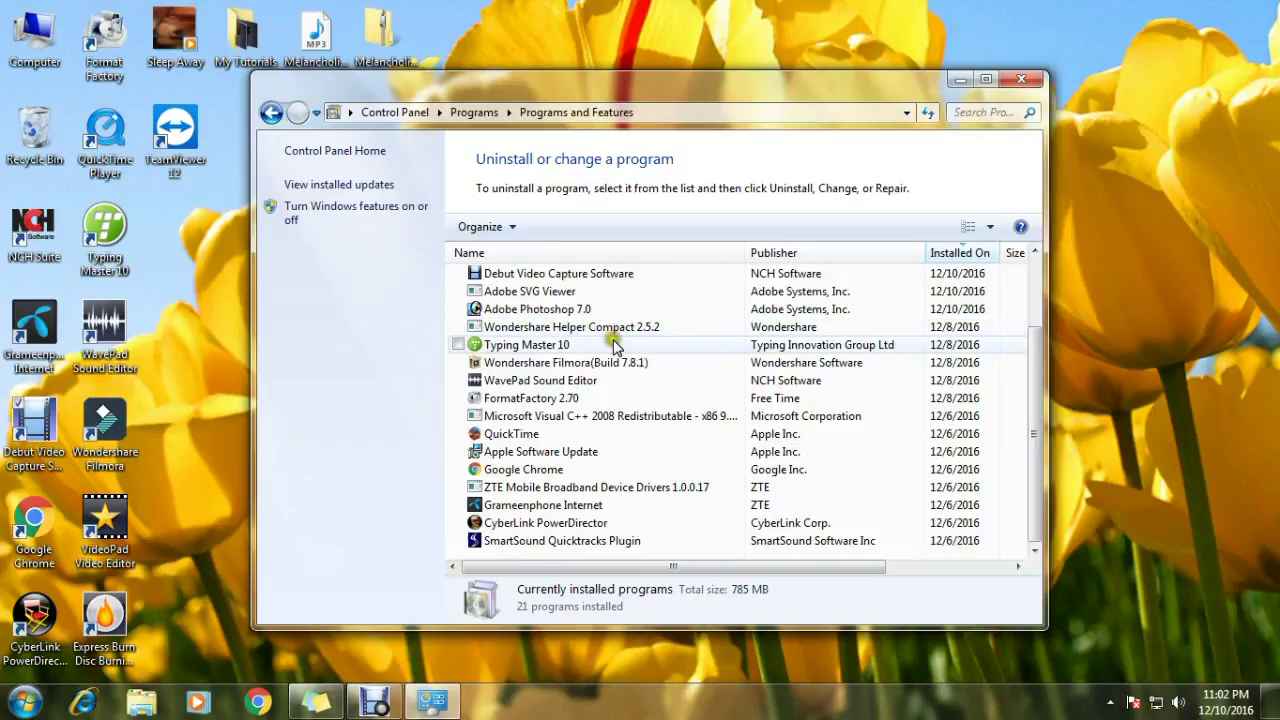
pyautogui.scroll(2, 613, 345)
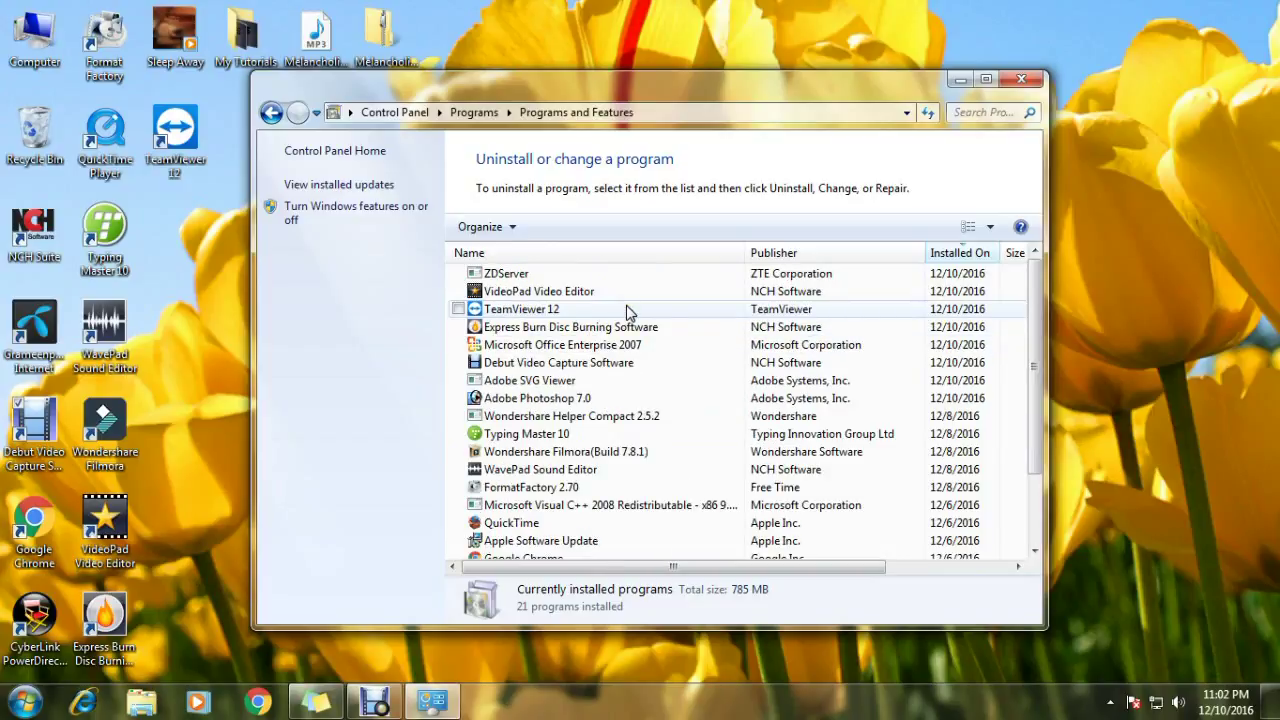
pyautogui.click(551, 295)
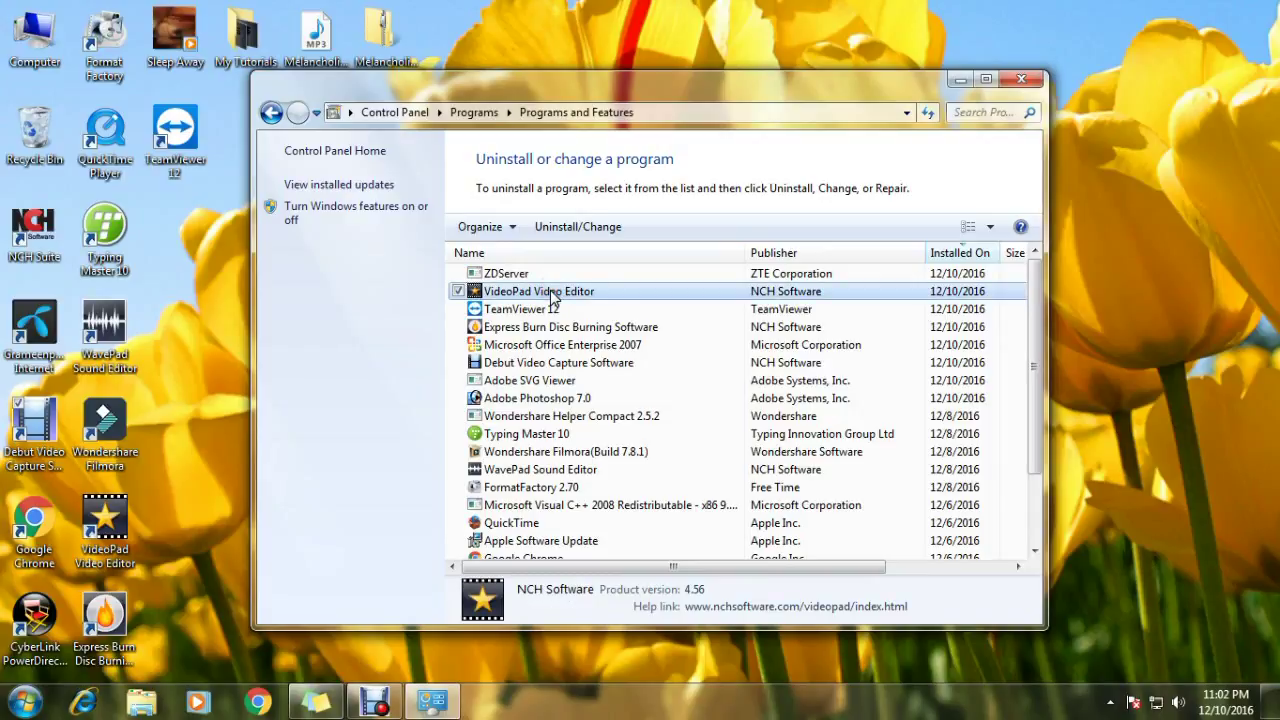
pyautogui.click(581, 238)
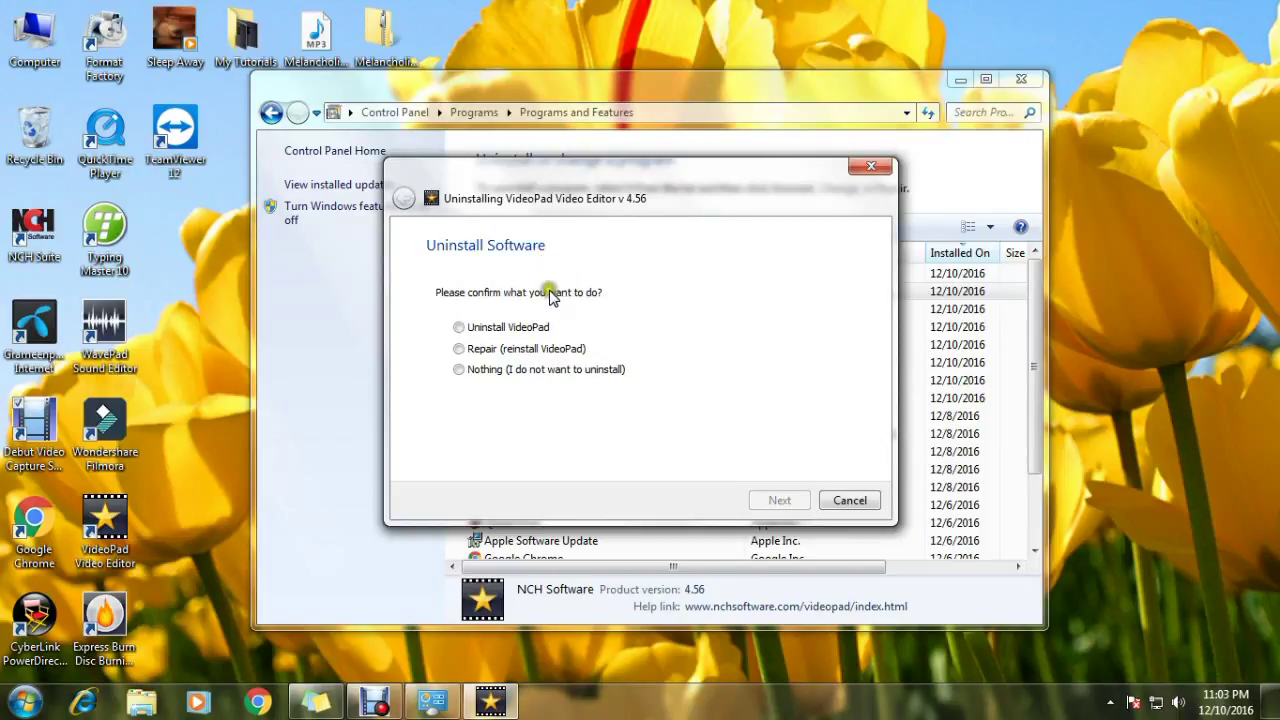
# - Set the wizard to uninstall VideoPad and delete its data files as well
pyautogui.click(458, 327)
pyautogui.click(780, 502)
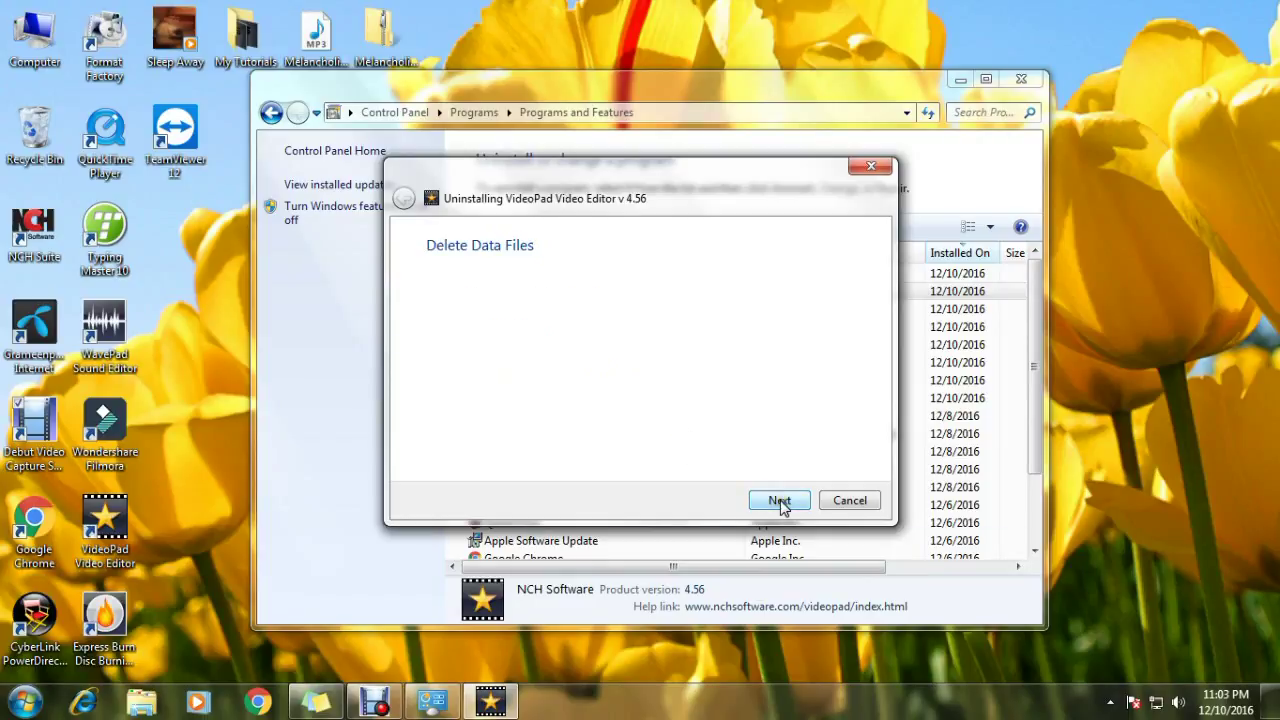
pyautogui.click(458, 330)
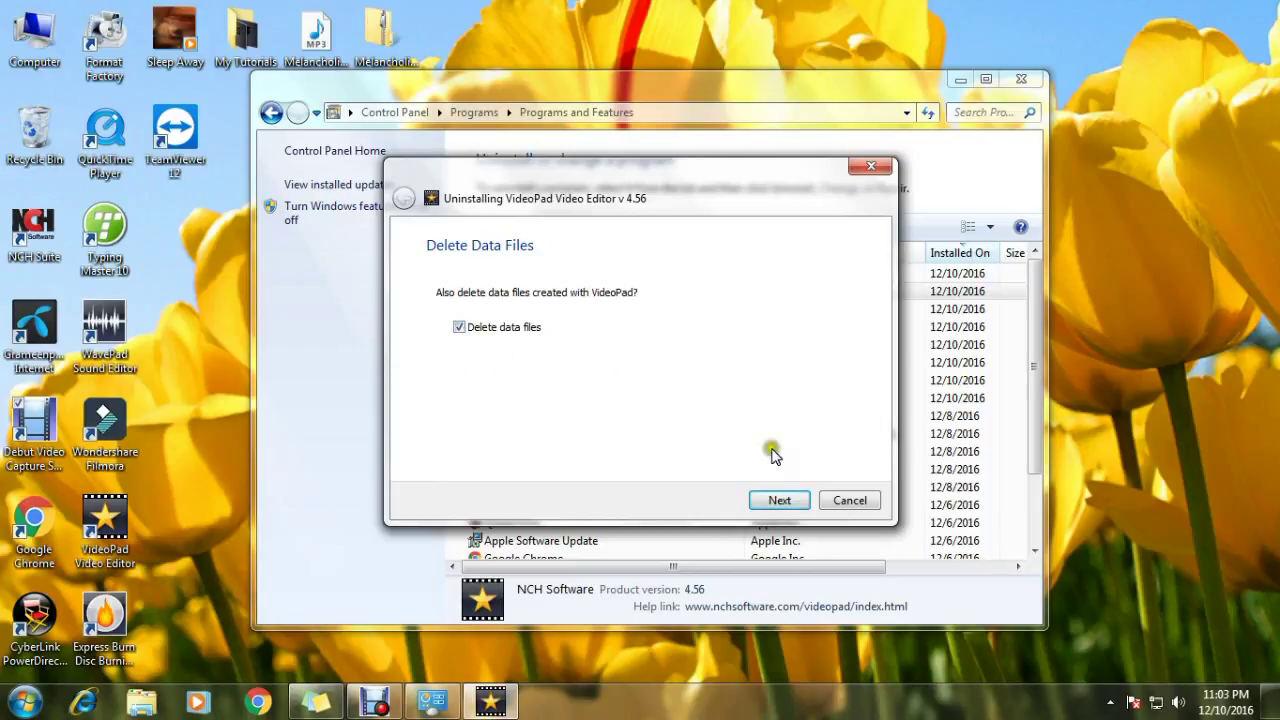
pyautogui.click(781, 500)
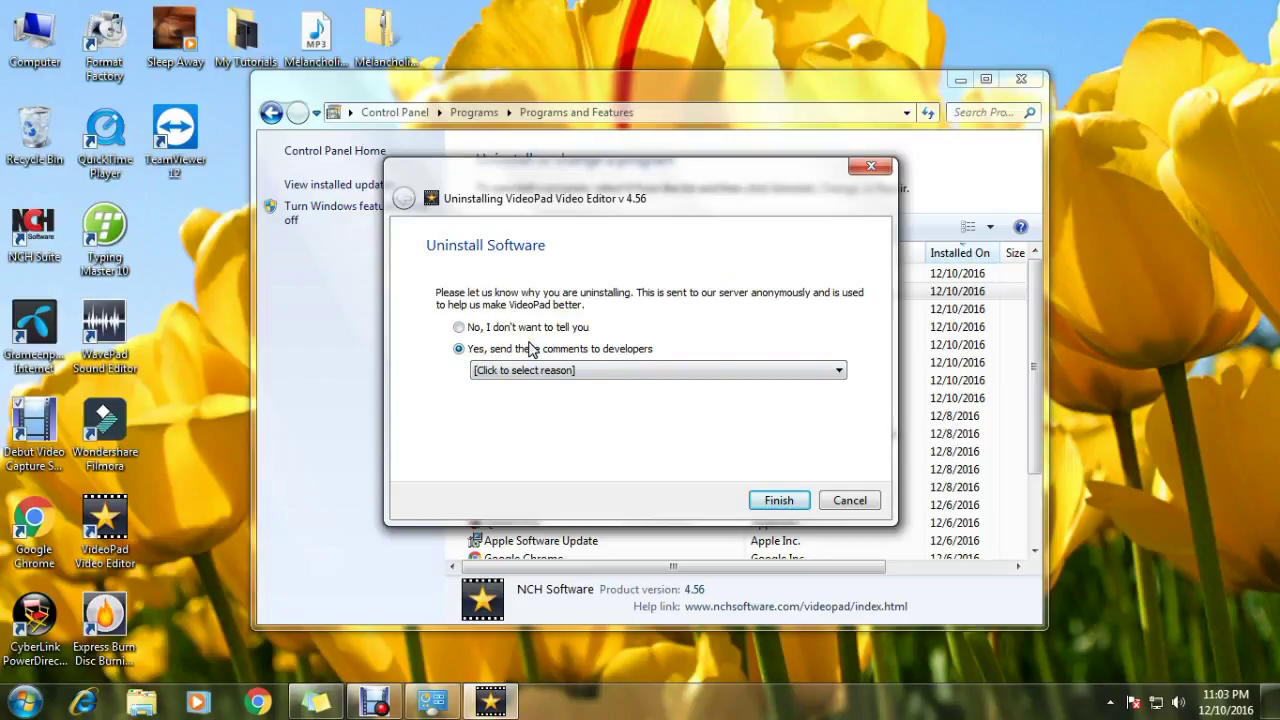
# - Answer the uninstall survey with "No, I don't want to tell you", finish the uninstall and dismiss the completion notice
pyautogui.click(459, 328)
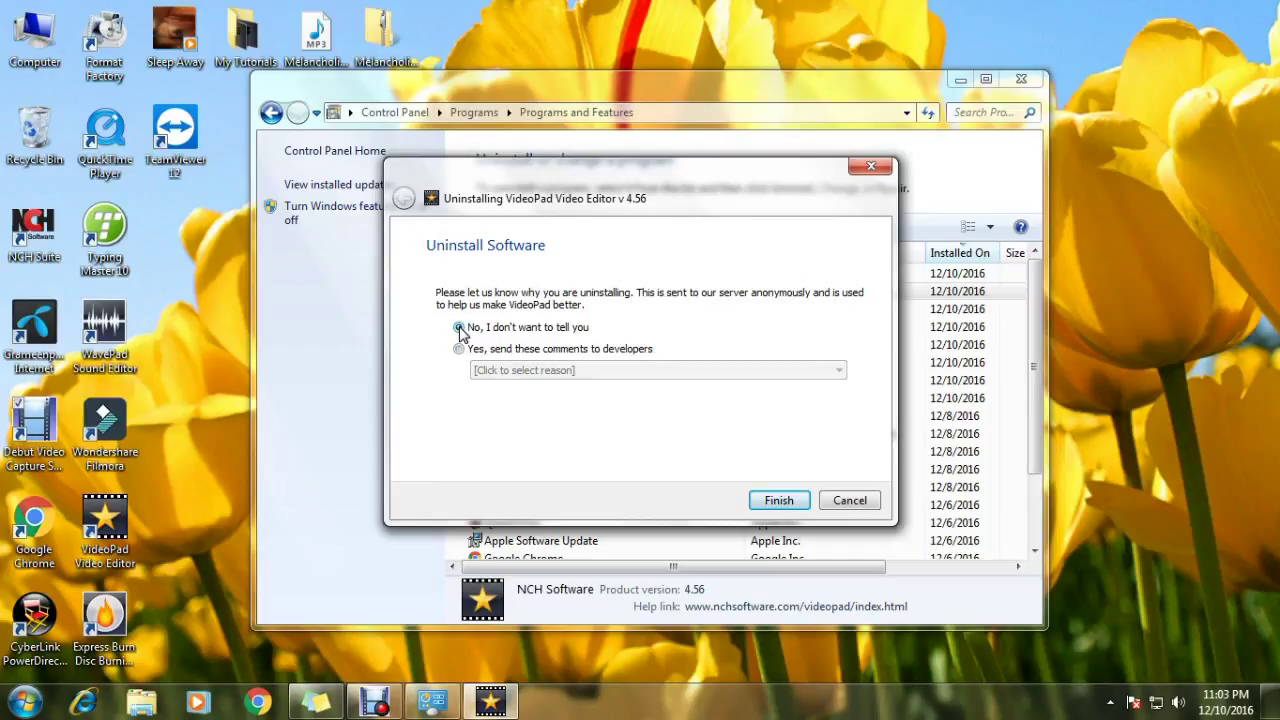
pyautogui.click(778, 500)
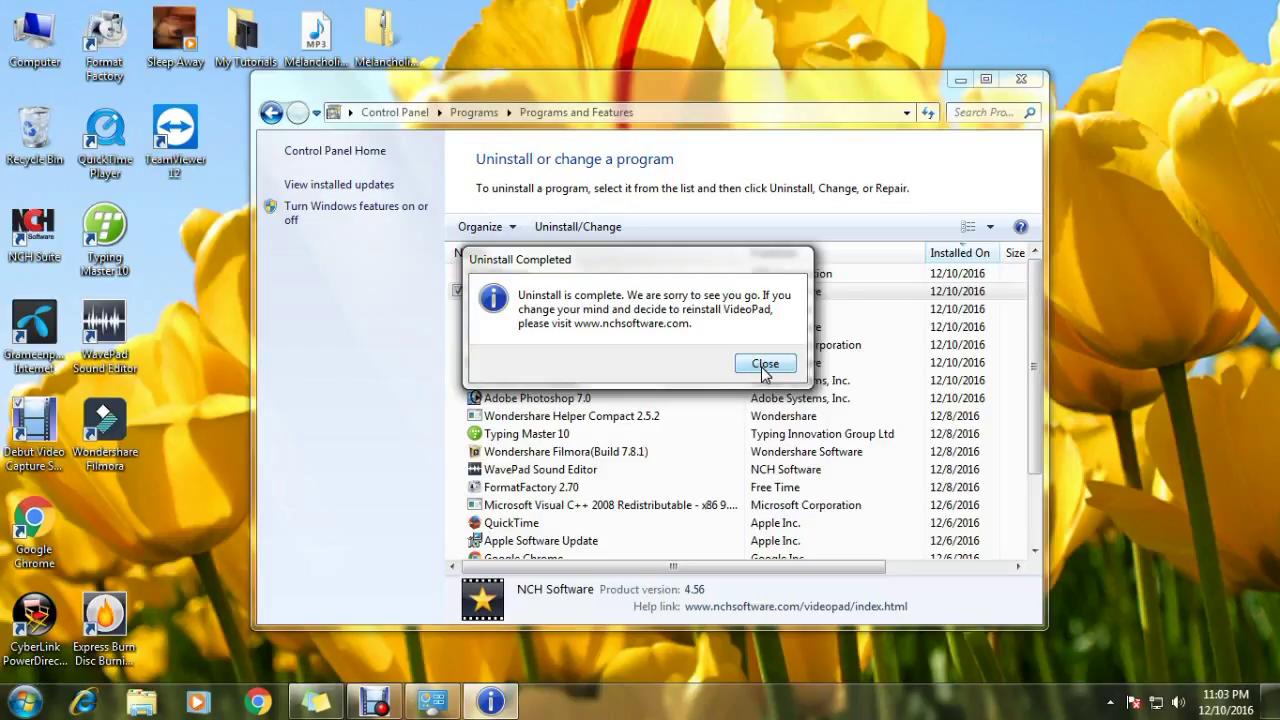
pyautogui.click(765, 365)
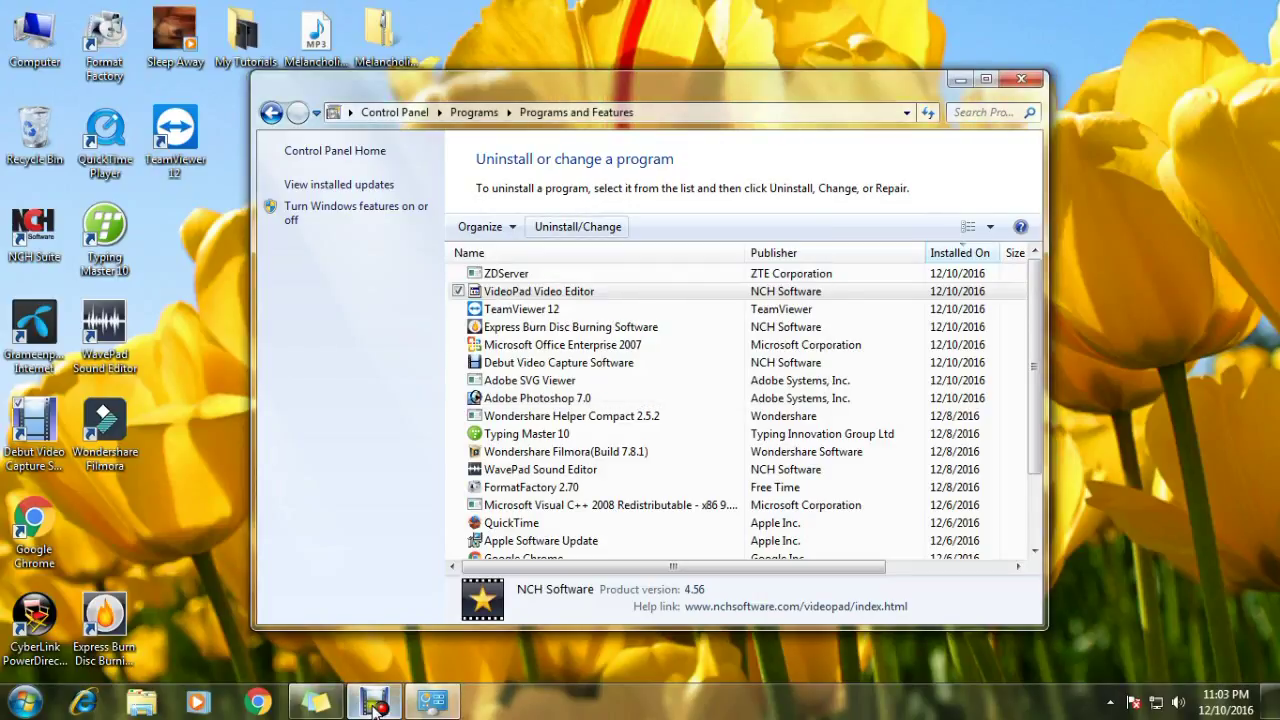
pyautogui.click(375, 703)
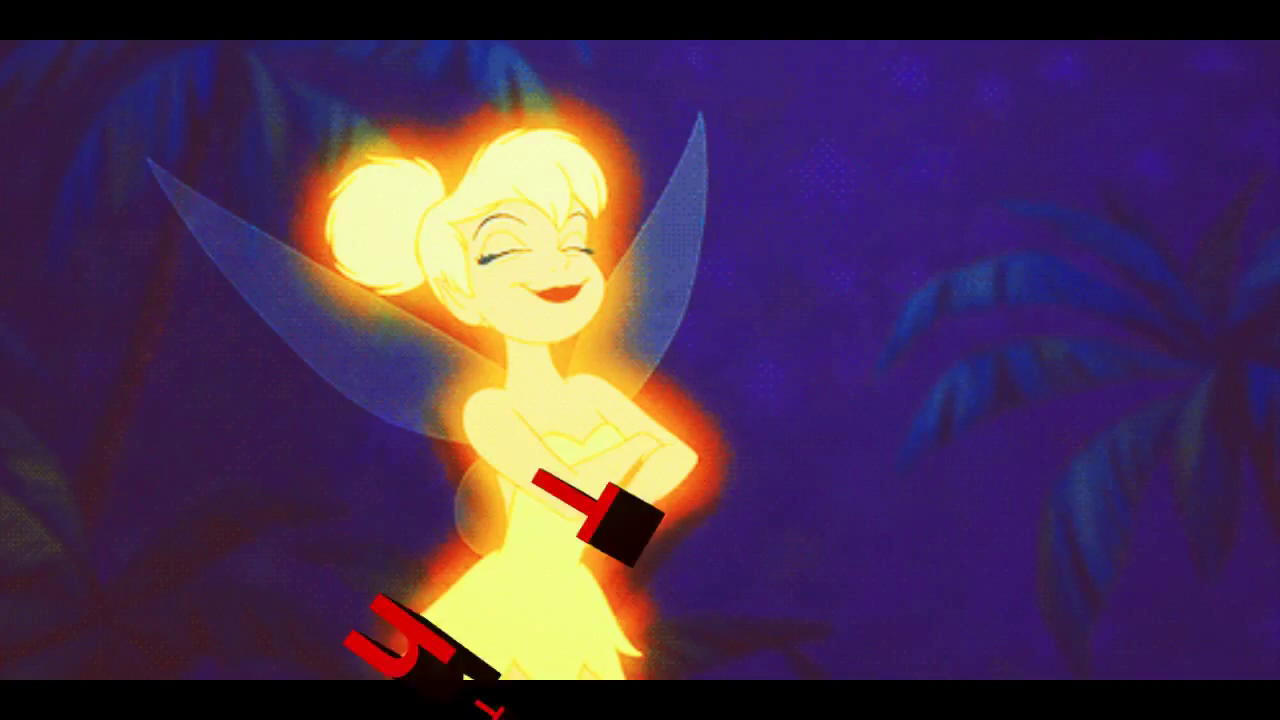